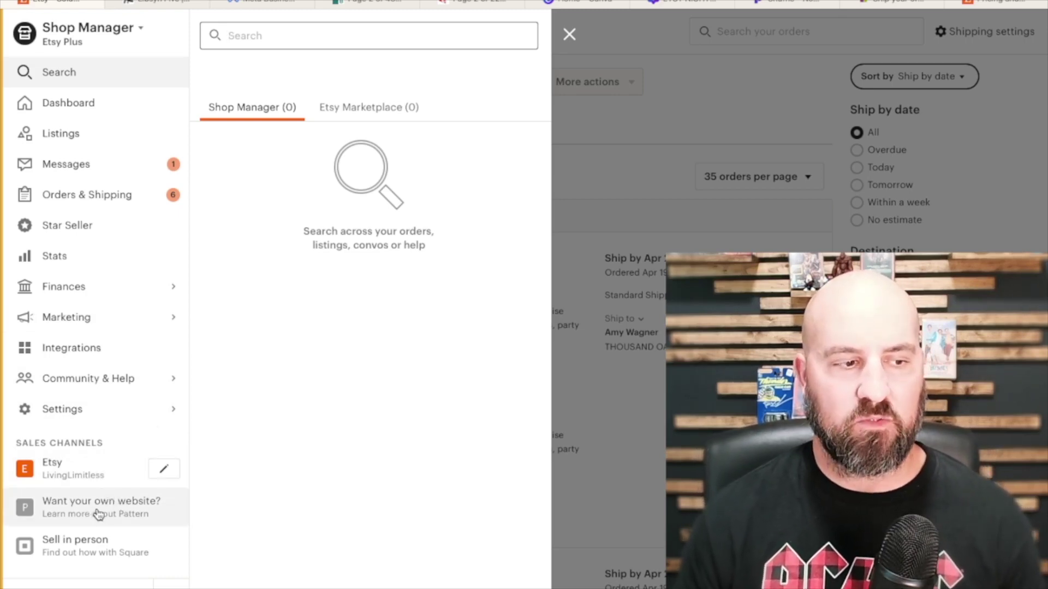
Step: Go to the Pattern own-website section and check which date ranges the Pattern stats offer
left_click(139, 520)
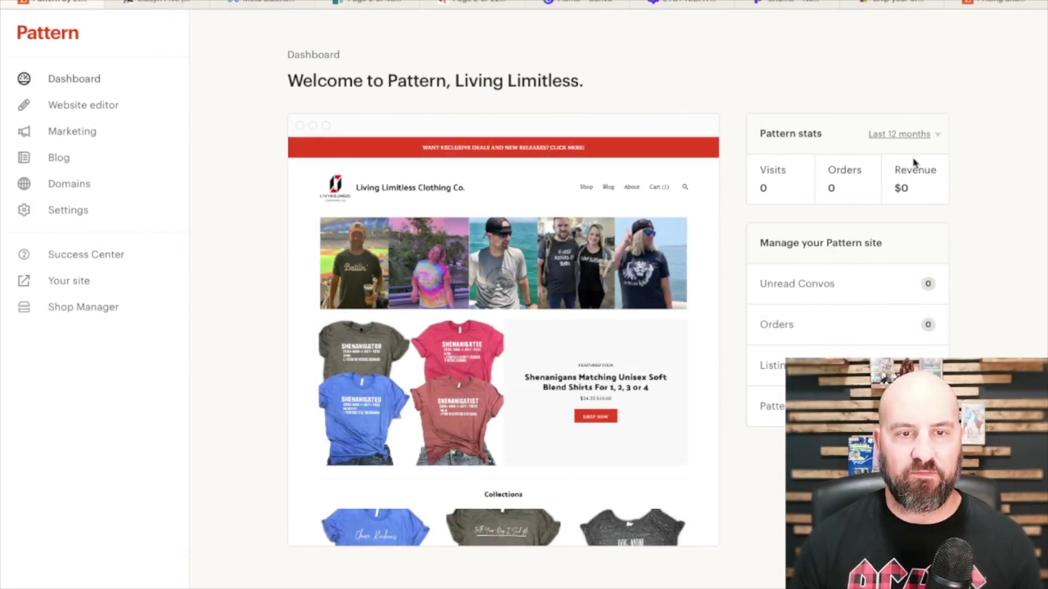
left_click(939, 137)
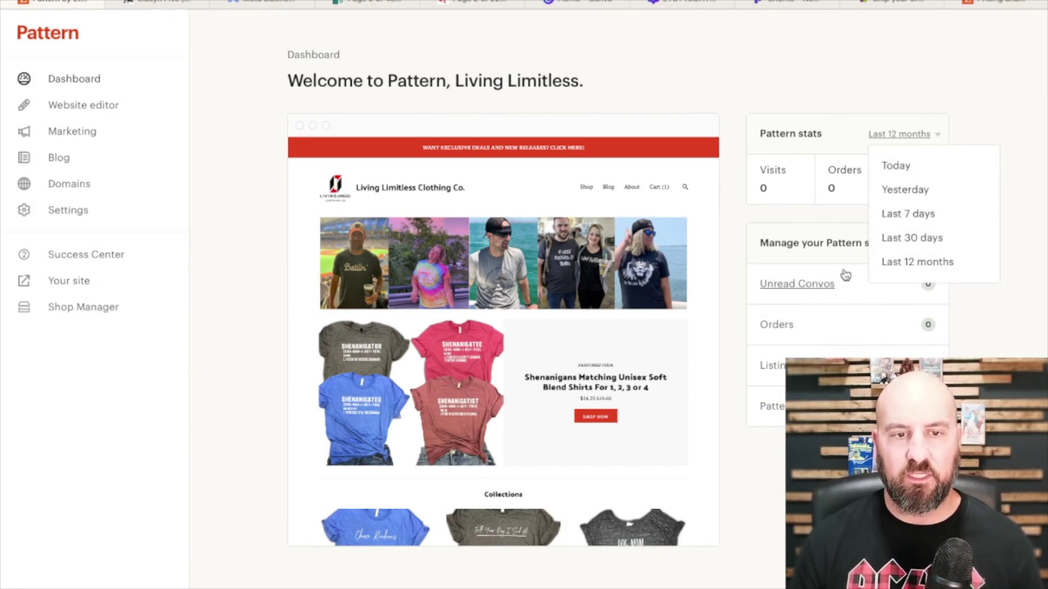
left_click(819, 238)
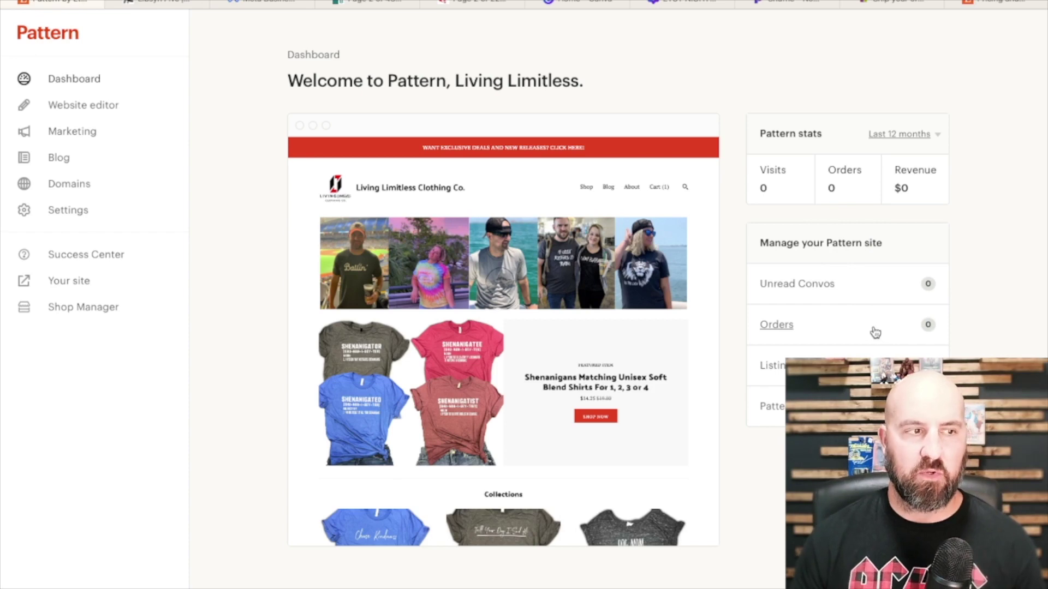
Step: Open the website editor and look over the homepage's banner, featured item and collections
left_click(77, 105)
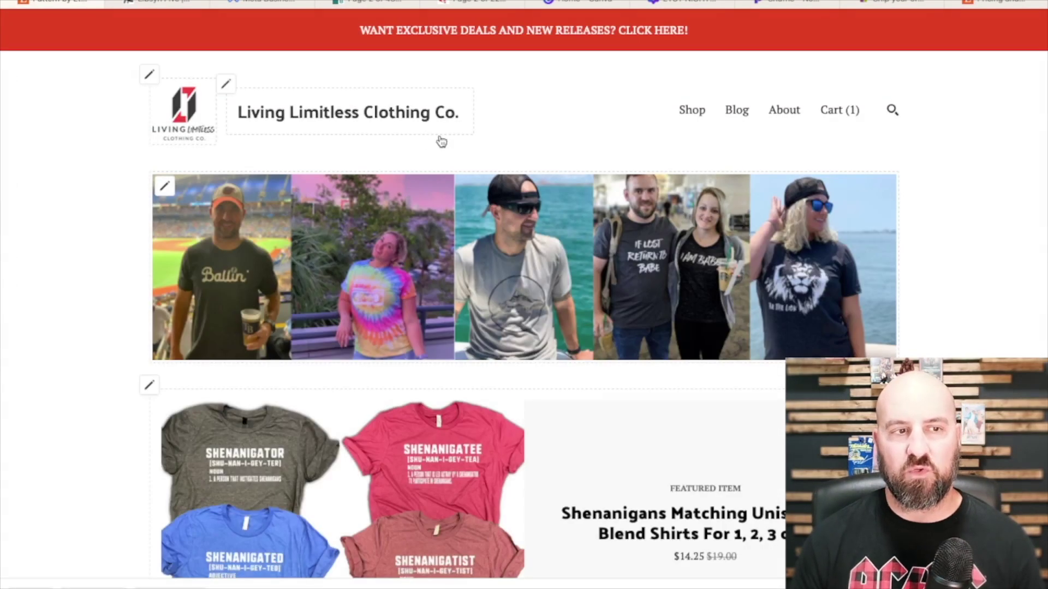
scroll(297, 232, "down", 3)
scroll(297, 232, "down", 4)
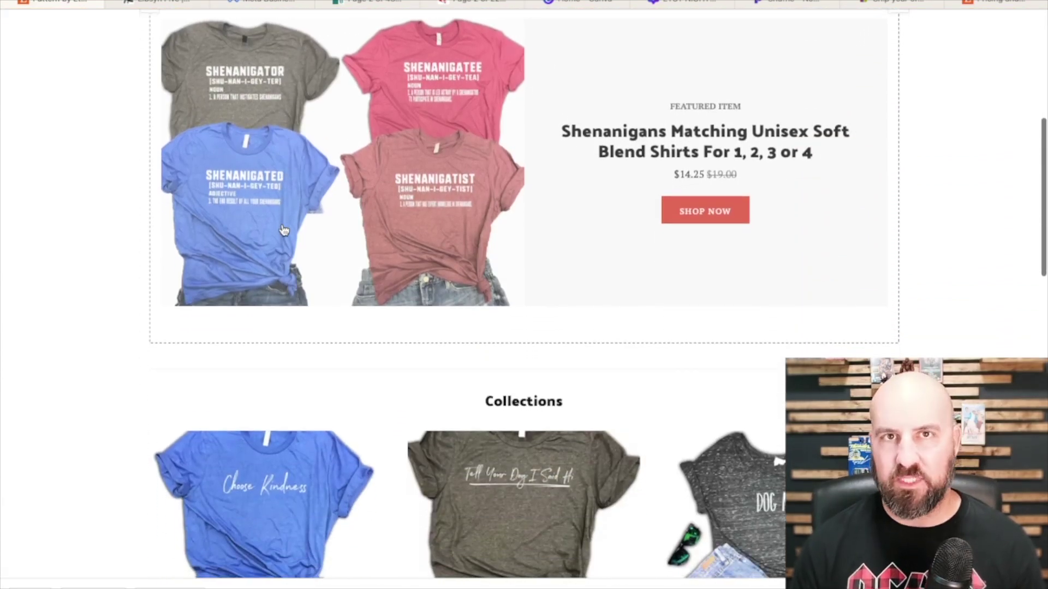
scroll(436, 224, "down", 5)
scroll(576, 214, "down", 1)
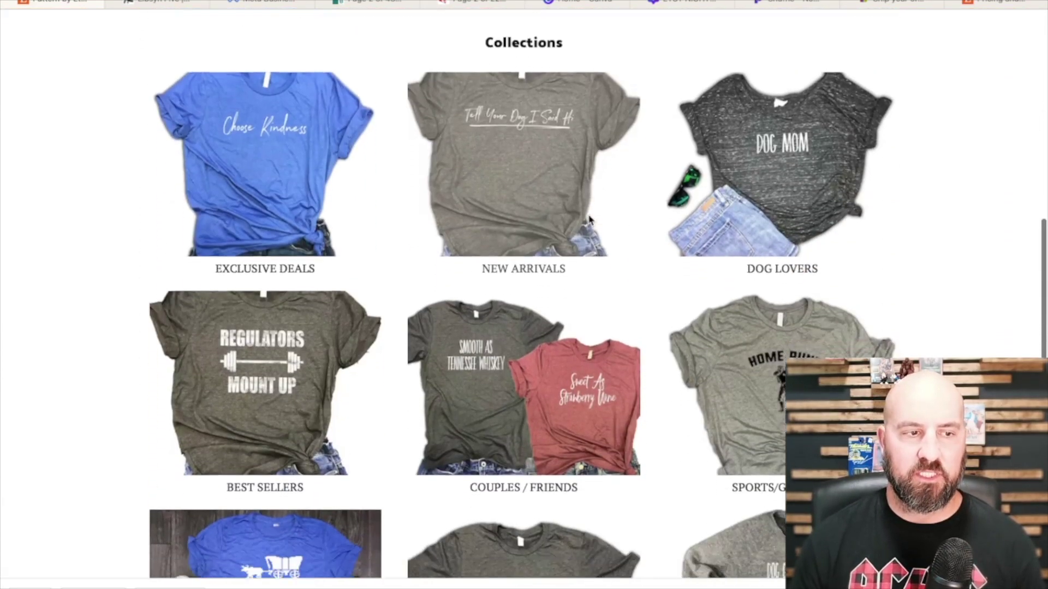
scroll(401, 264, "down", 4)
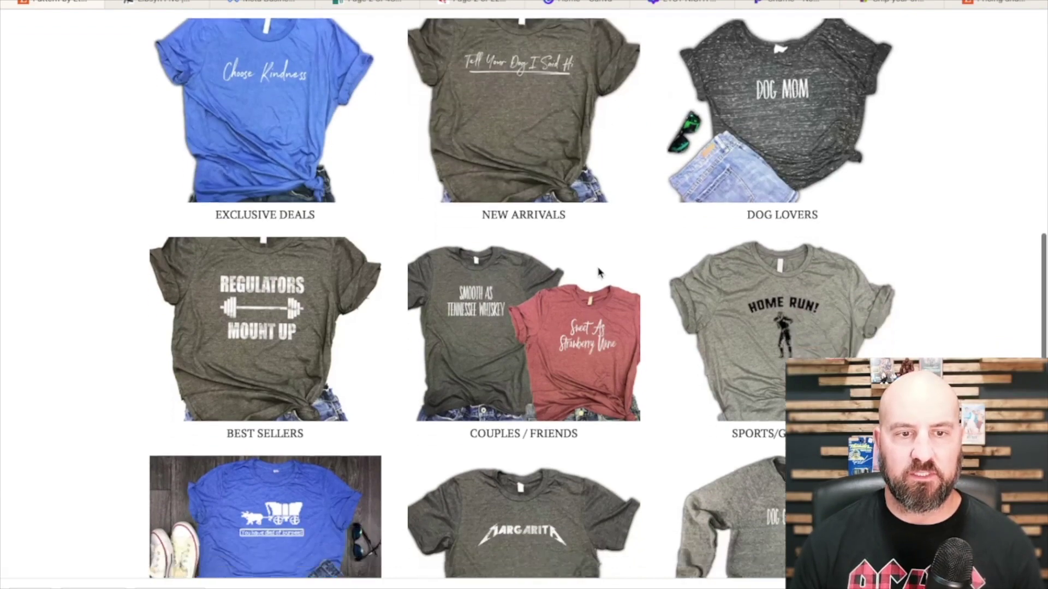
scroll(633, 282, "down", 3)
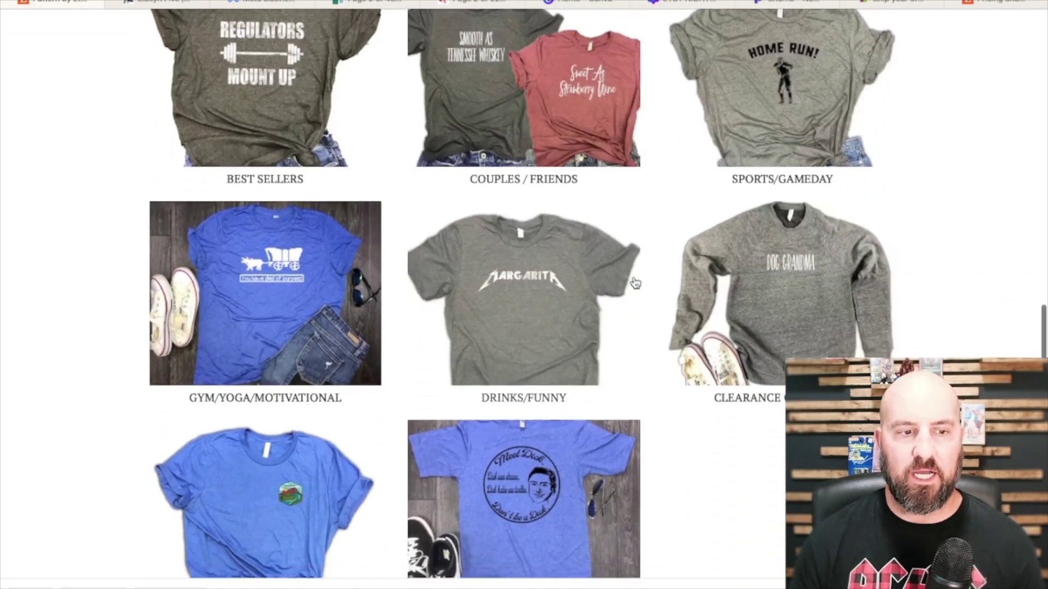
scroll(632, 281, "up", 7)
scroll(632, 282, "up", 8)
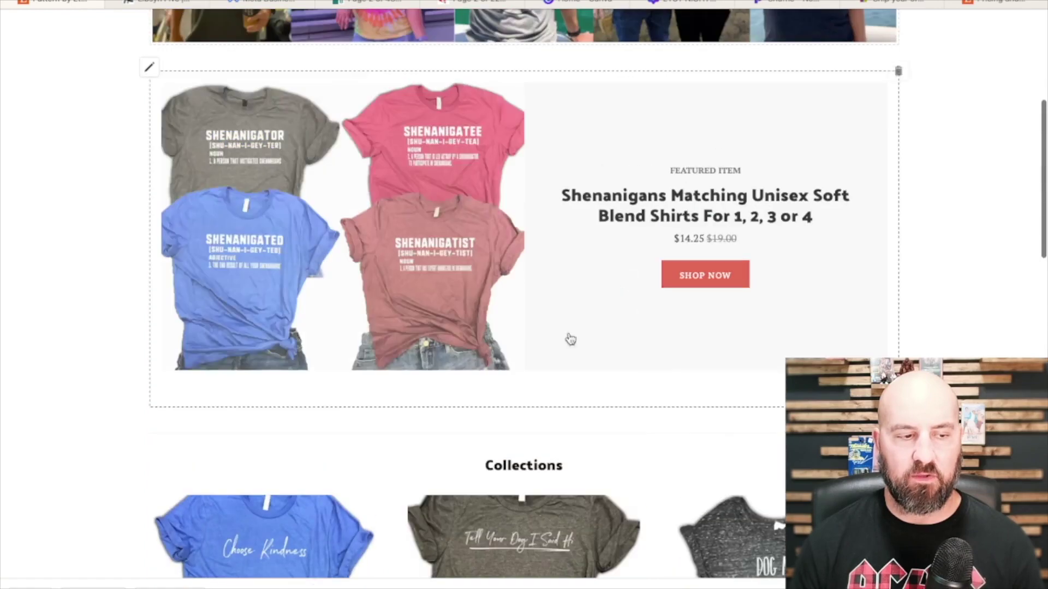
Step: Open the site's design settings and review the font, color, theme and advanced options
left_click(33, 4)
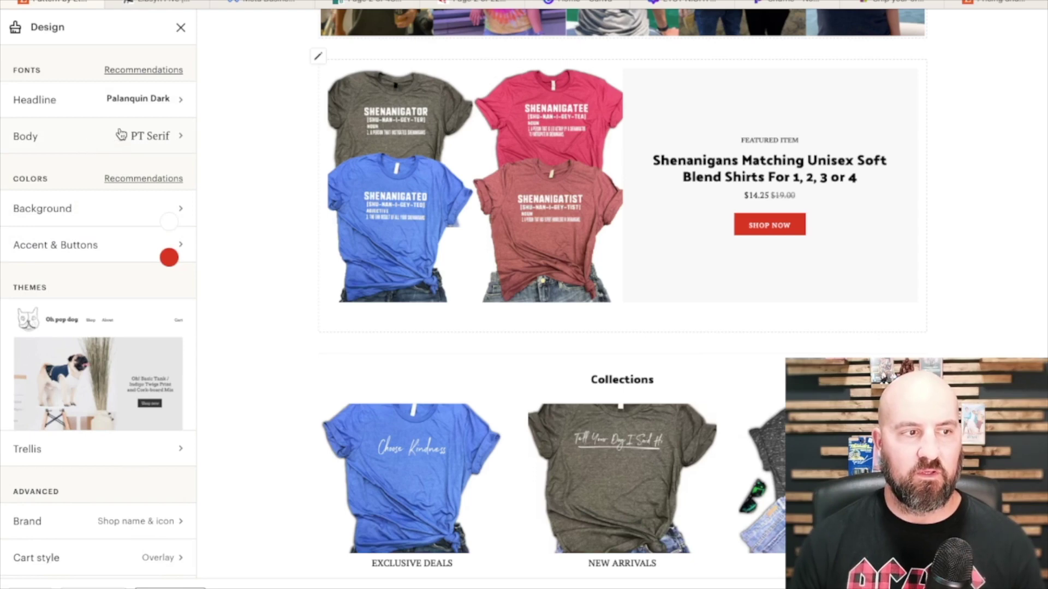
scroll(121, 147, "down", 1)
scroll(121, 147, "down", 1)
scroll(94, 147, "up", 1)
scroll(110, 147, "down", 2)
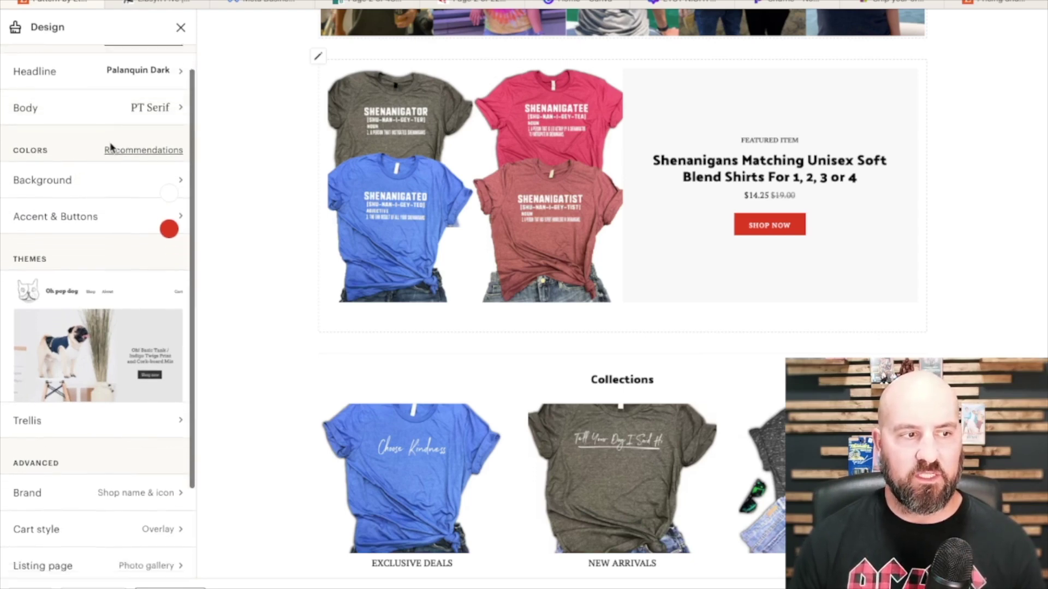
scroll(133, 161, "down", 1)
scroll(133, 164, "down", 2)
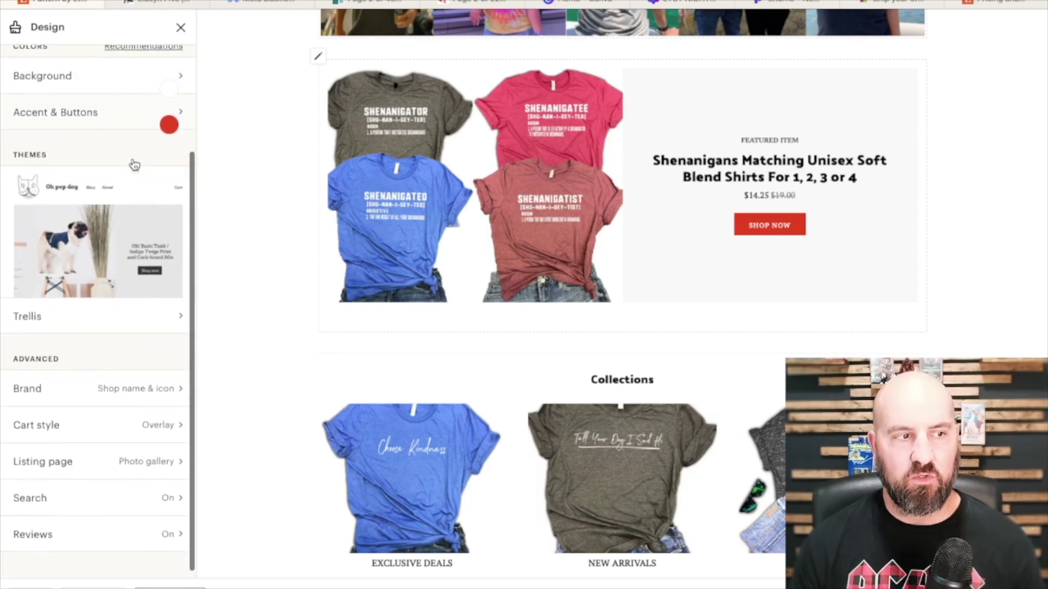
Step: Browse the themes available as alternatives to Trellis and return to the main design settings
left_click(173, 312)
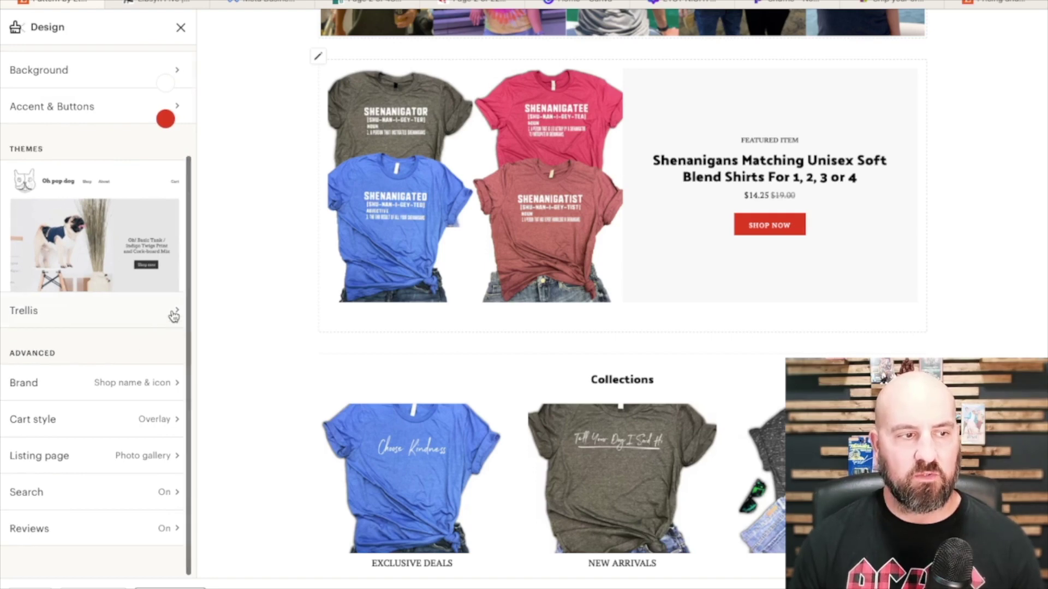
scroll(167, 317, "down", 5)
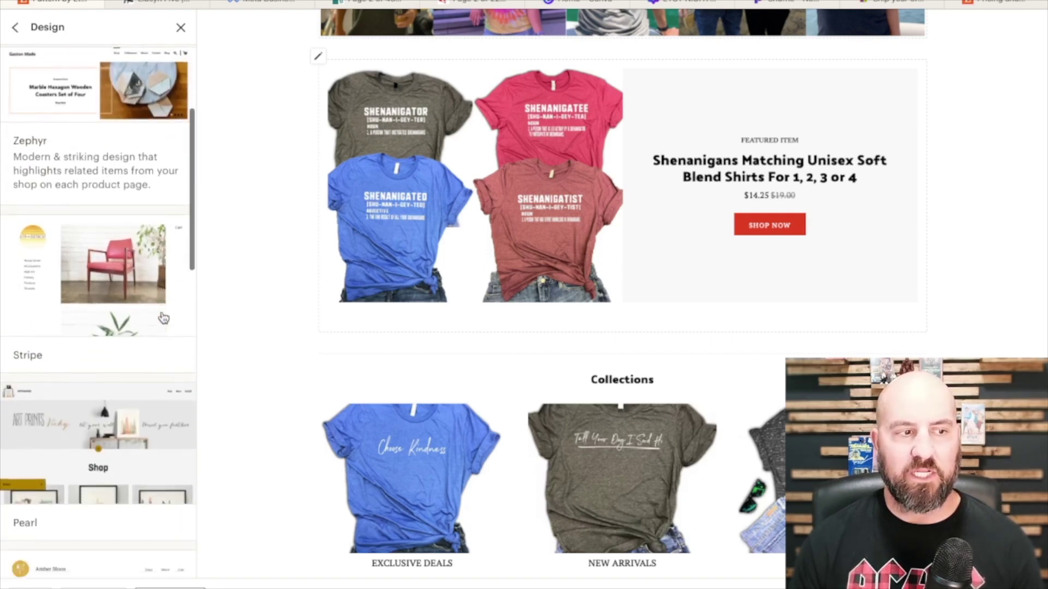
scroll(162, 320, "down", 14)
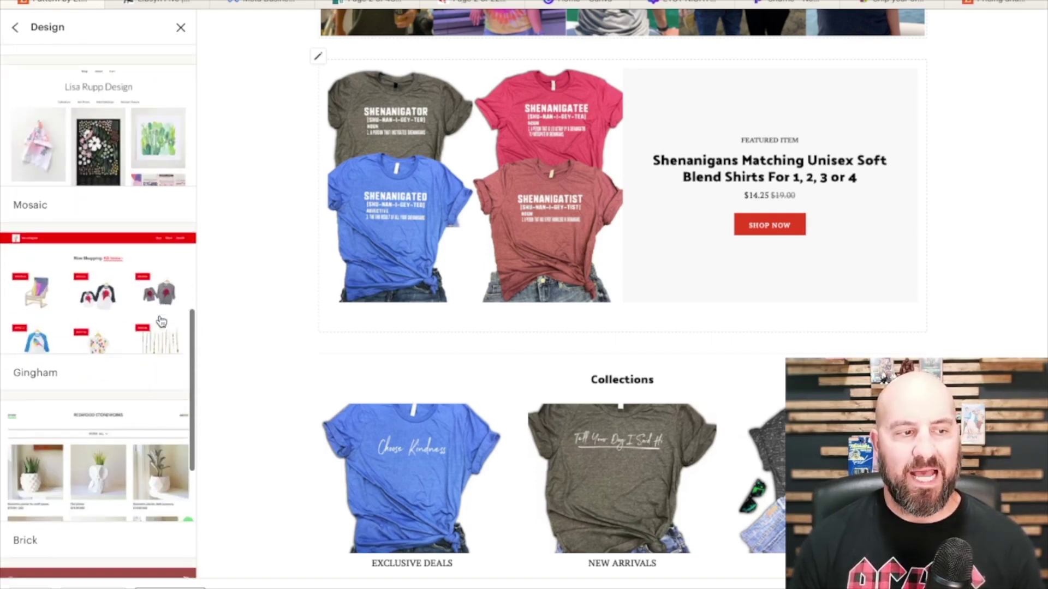
scroll(160, 322, "down", 1)
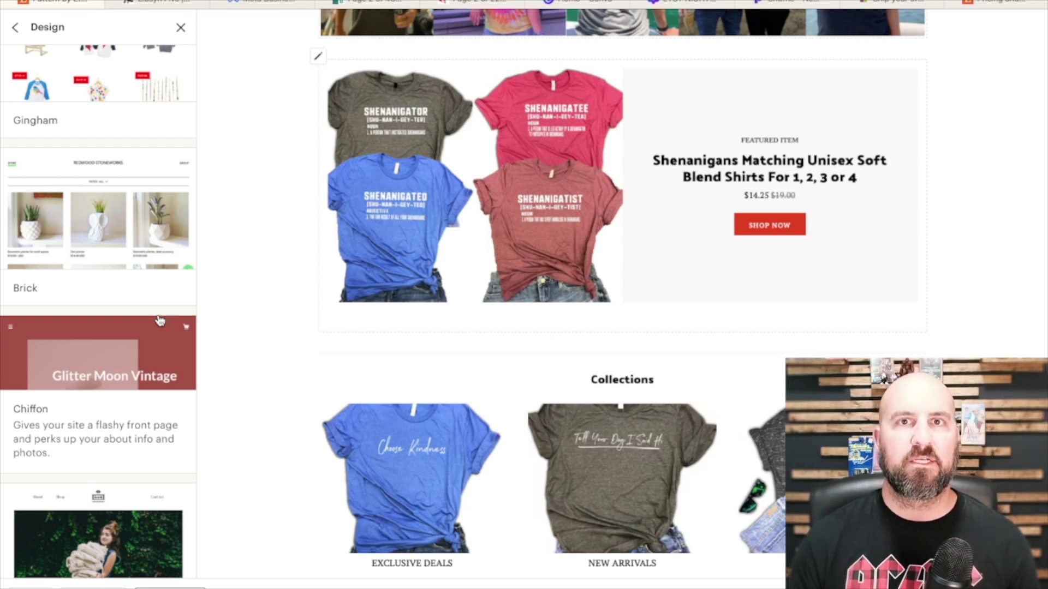
left_click(16, 28)
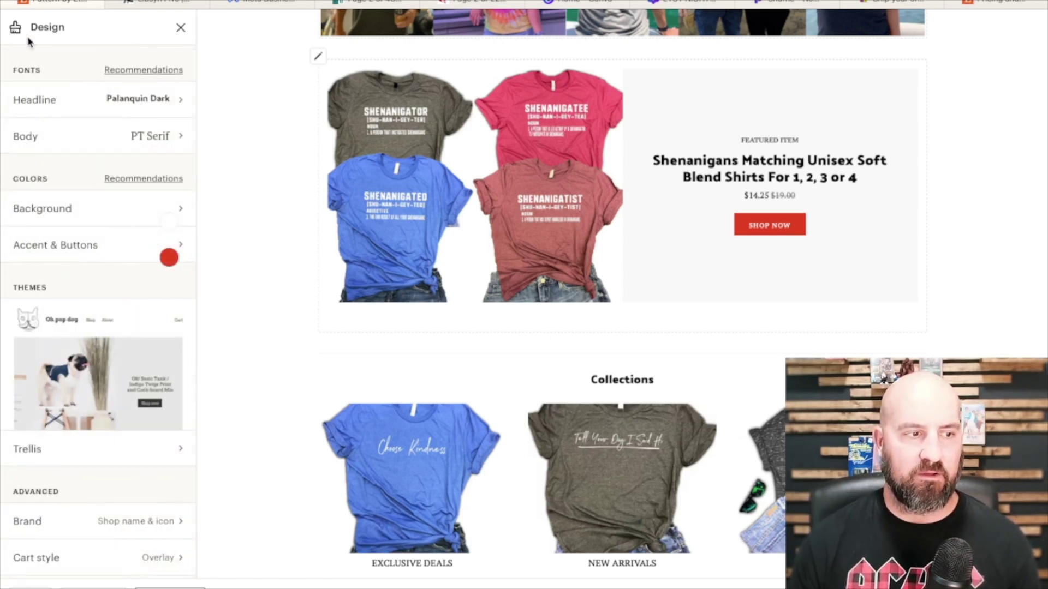
Step: View the brand display options for shop name and icon, and return to the design settings
scroll(109, 188, "down", 5)
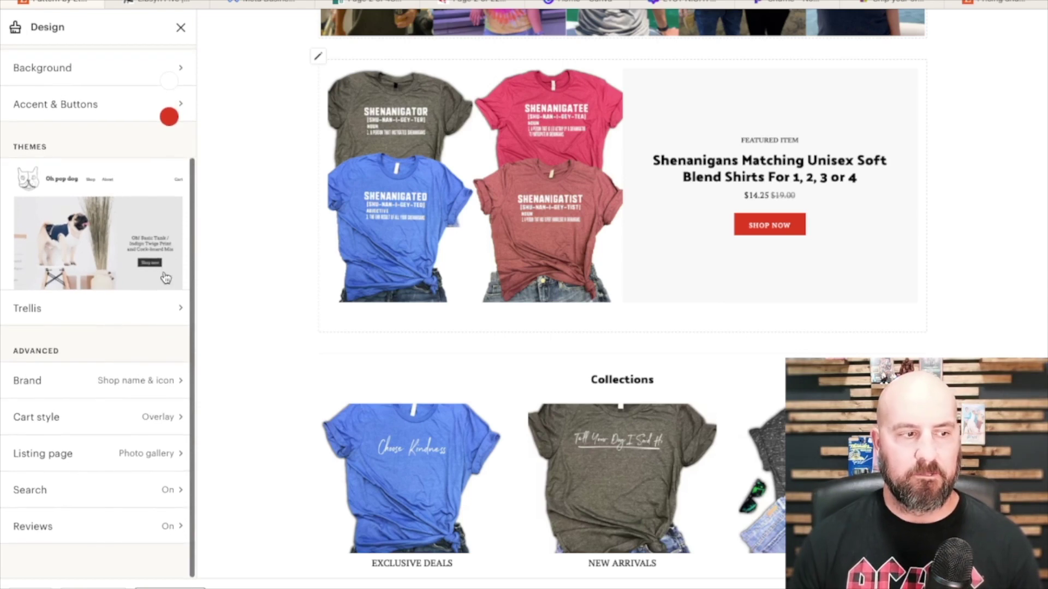
left_click(104, 386)
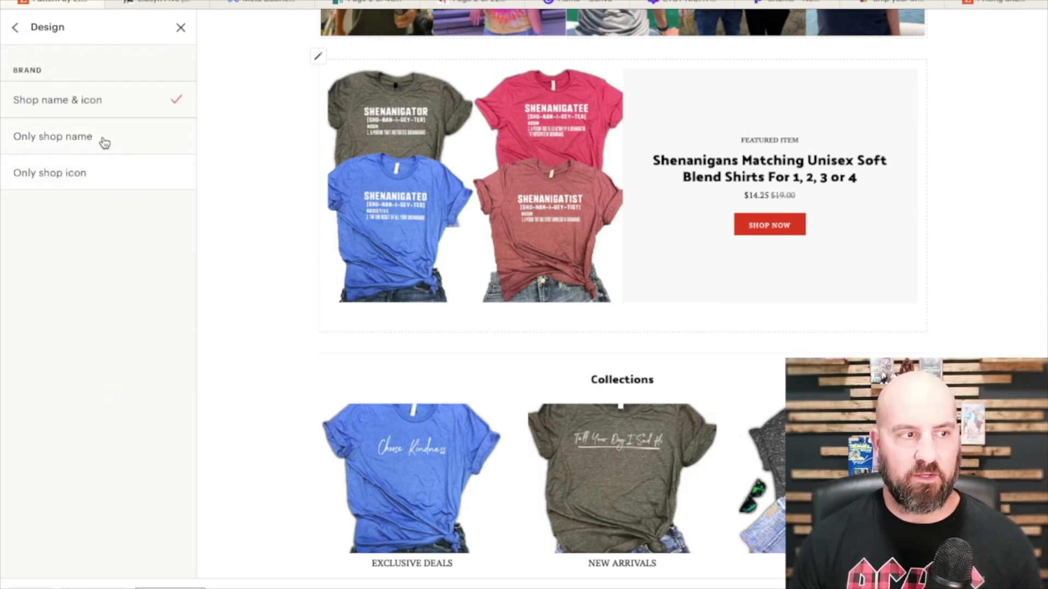
left_click(15, 28)
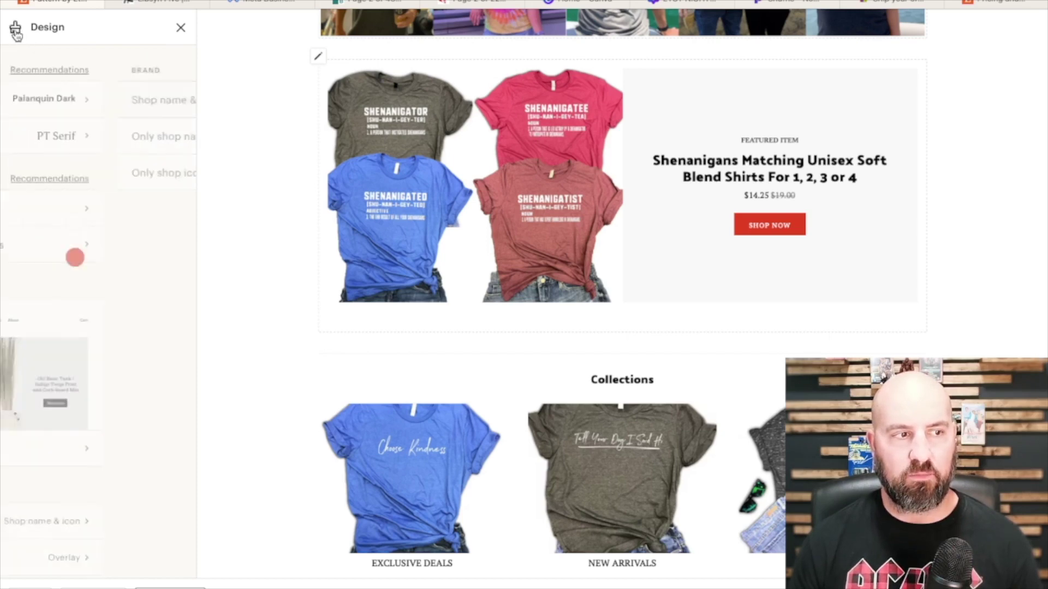
scroll(125, 376, "down", 3)
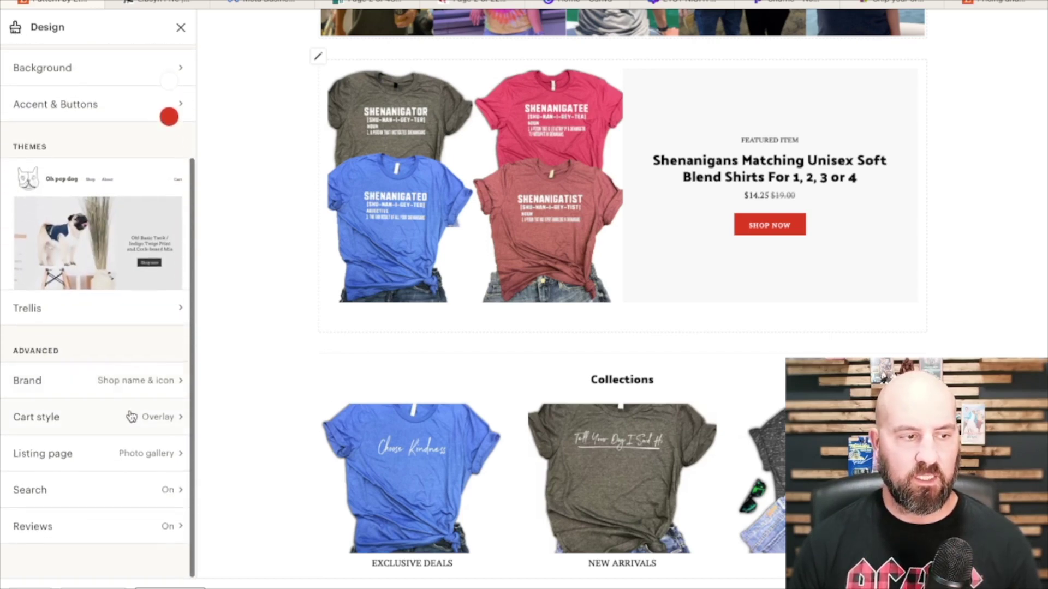
Step: Try the Stacked photos layout for the listing page and switch it back to Photo gallery
left_click(111, 460)
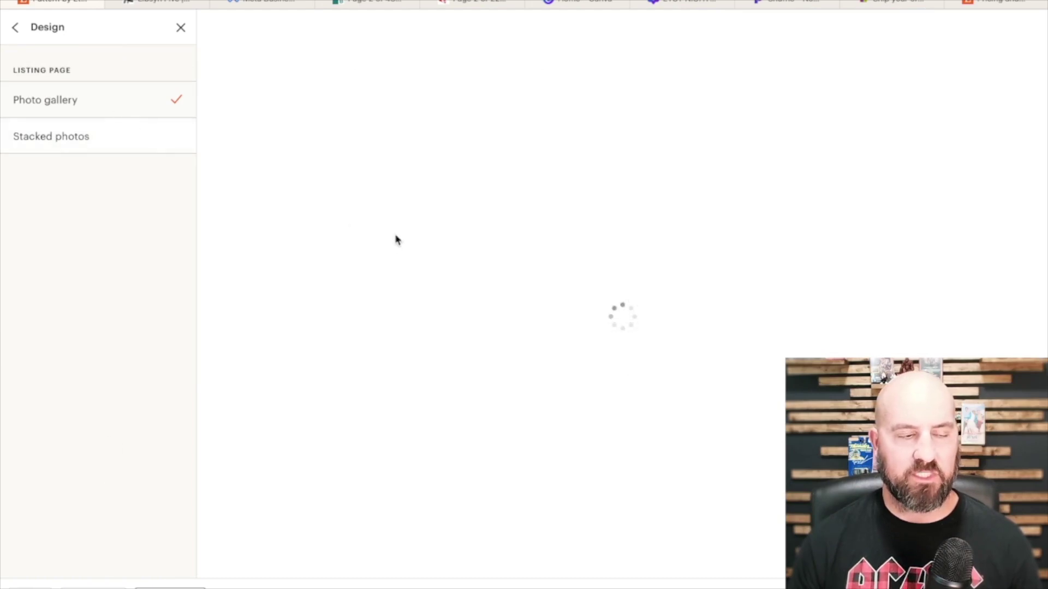
left_click(155, 144)
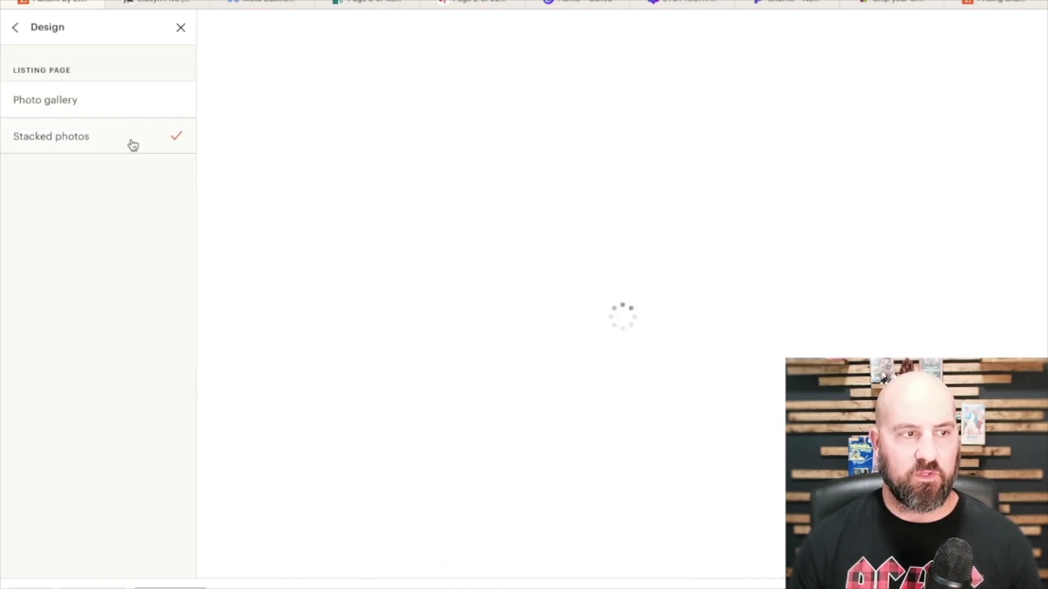
scroll(333, 240, "down", 5)
scroll(339, 242, "up", 5)
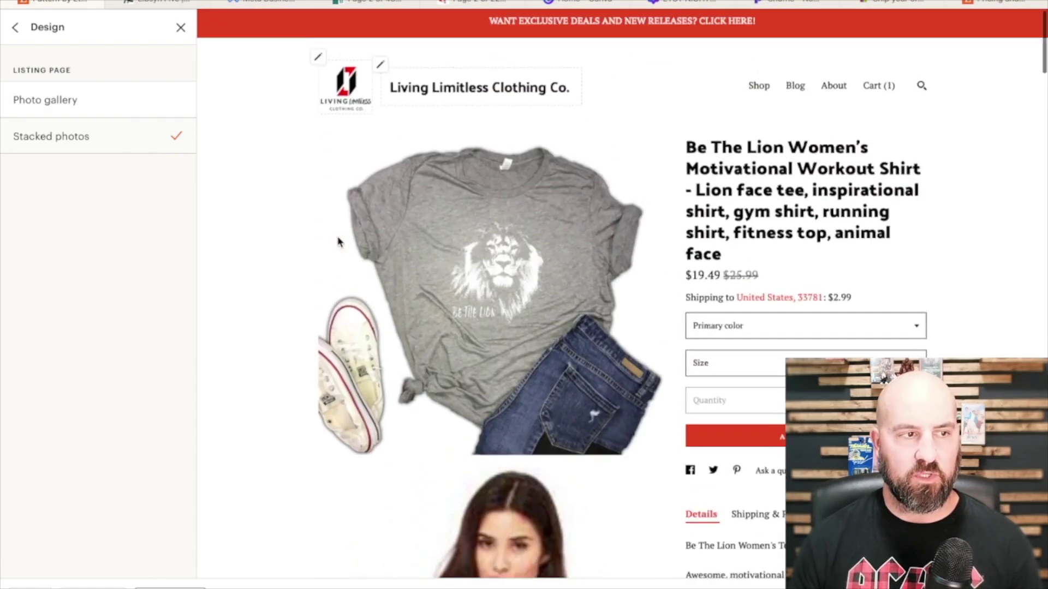
left_click(113, 105)
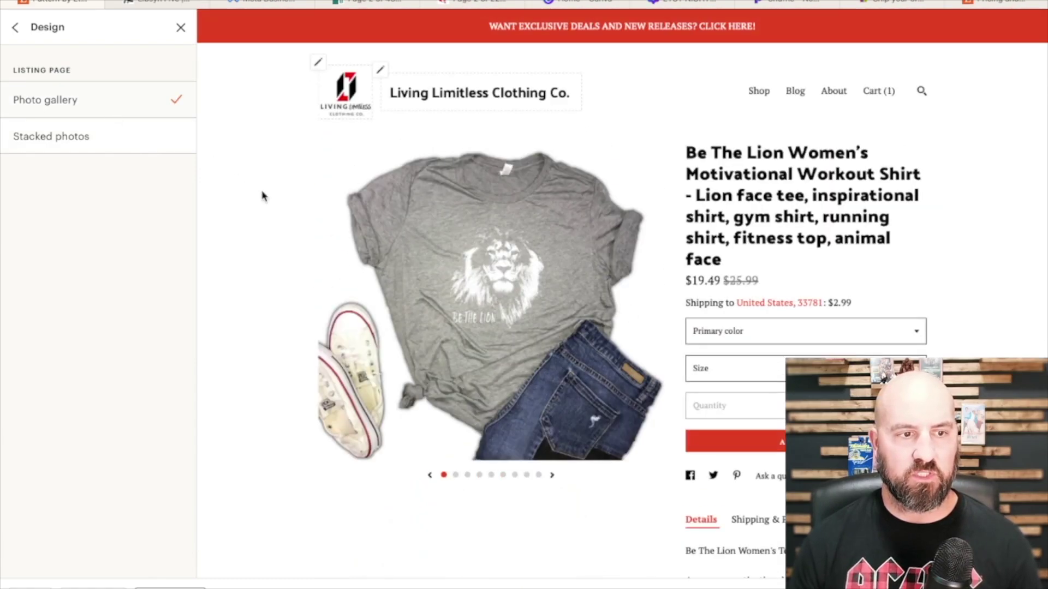
left_click(15, 27)
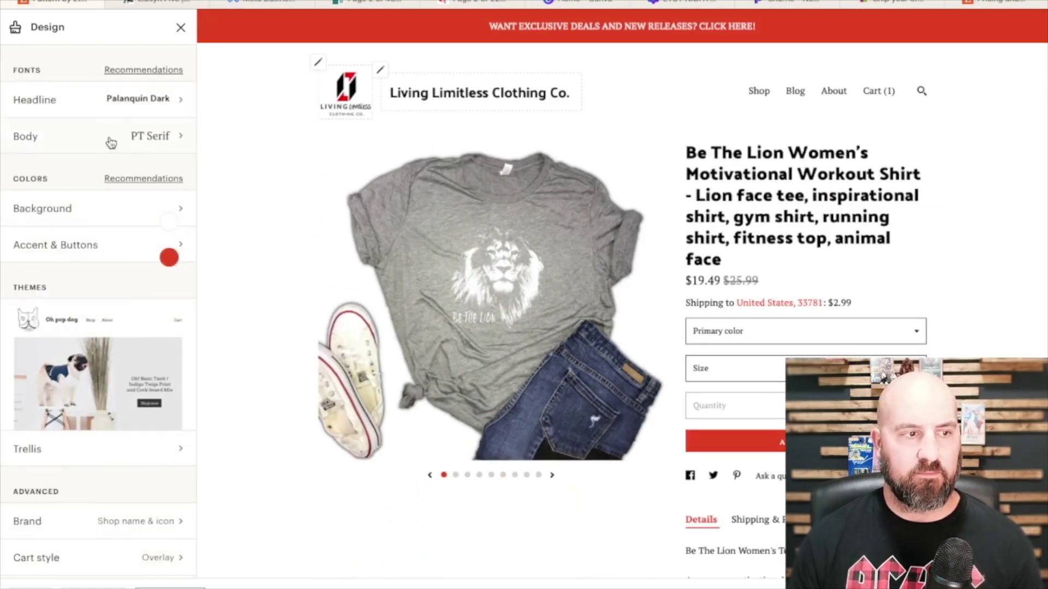
Step: Close the design settings and look over the lion shirt's listing page preview
scroll(78, 264, "down", 3)
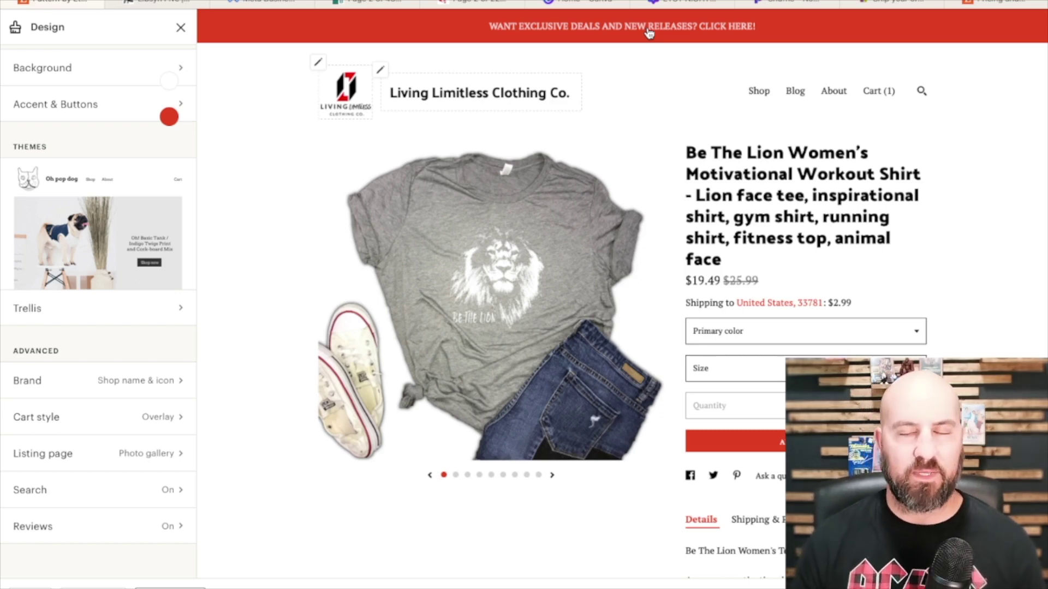
left_click(180, 30)
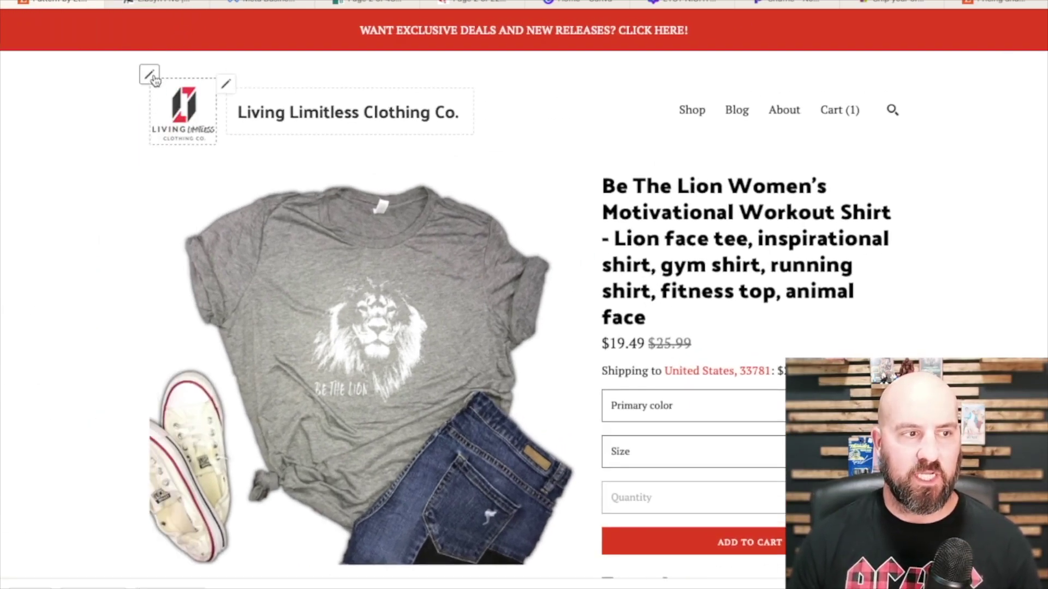
scroll(481, 159, "down", 10)
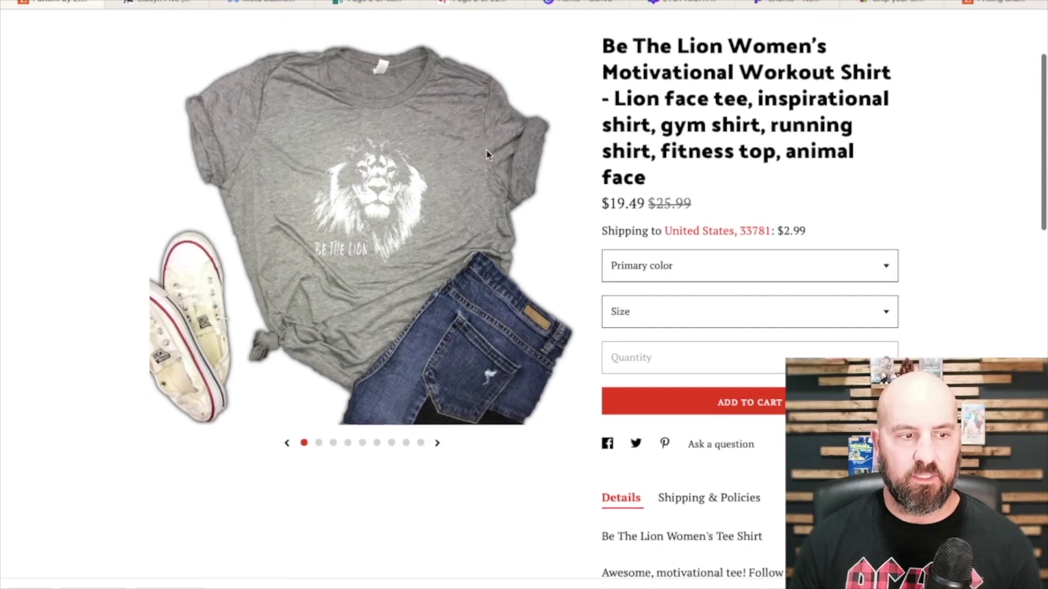
scroll(483, 170, "up", 10)
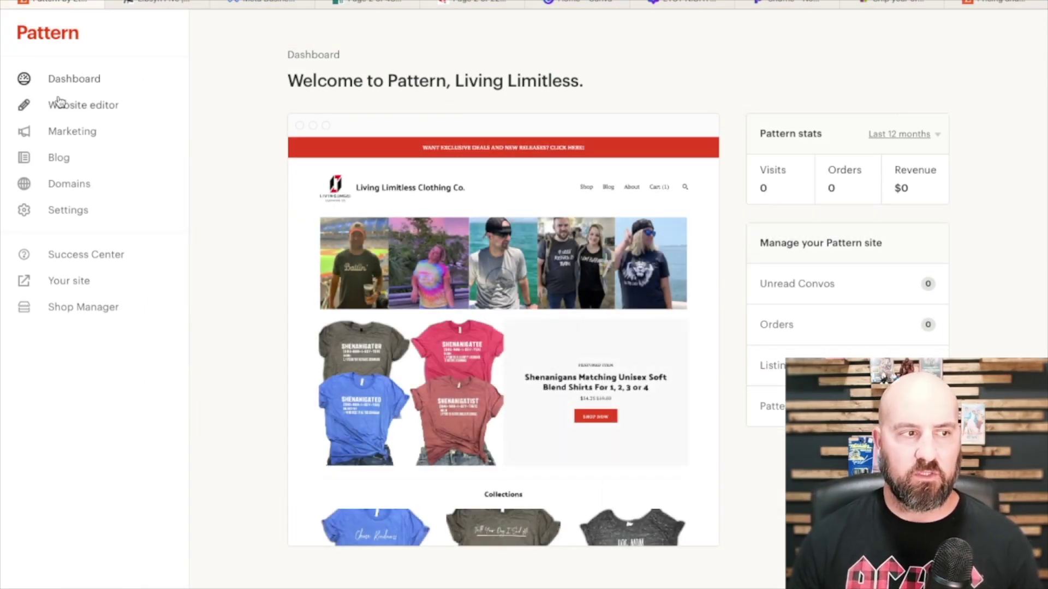
Step: Open the Pattern site's marketing settings and review the announcement, custom email, MailChimp, Pinterest and Google tracking sections
mouse_move(479, 309)
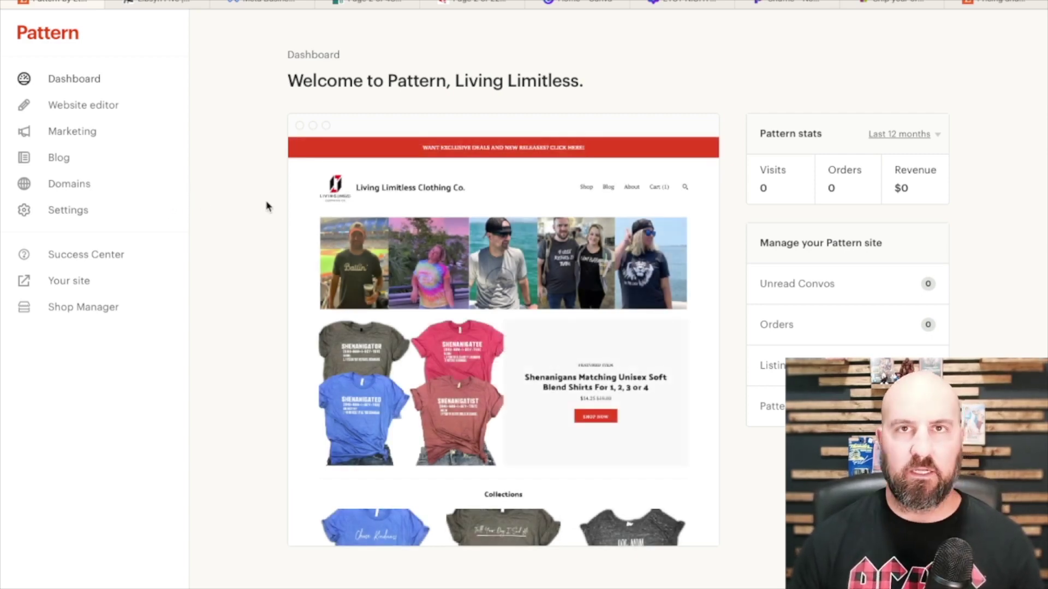
left_click(60, 134)
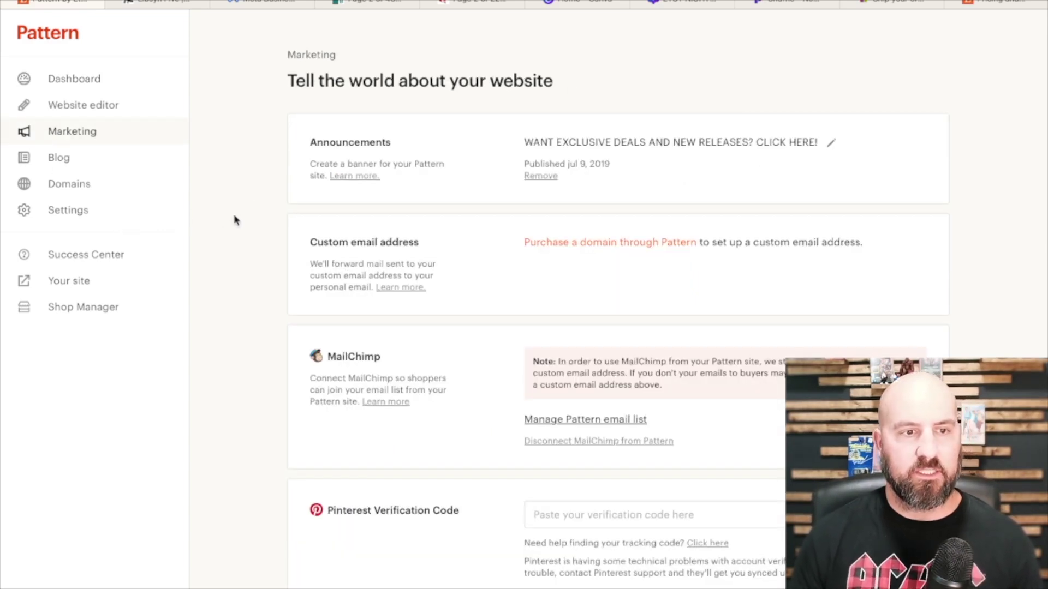
scroll(234, 218, "down", 1)
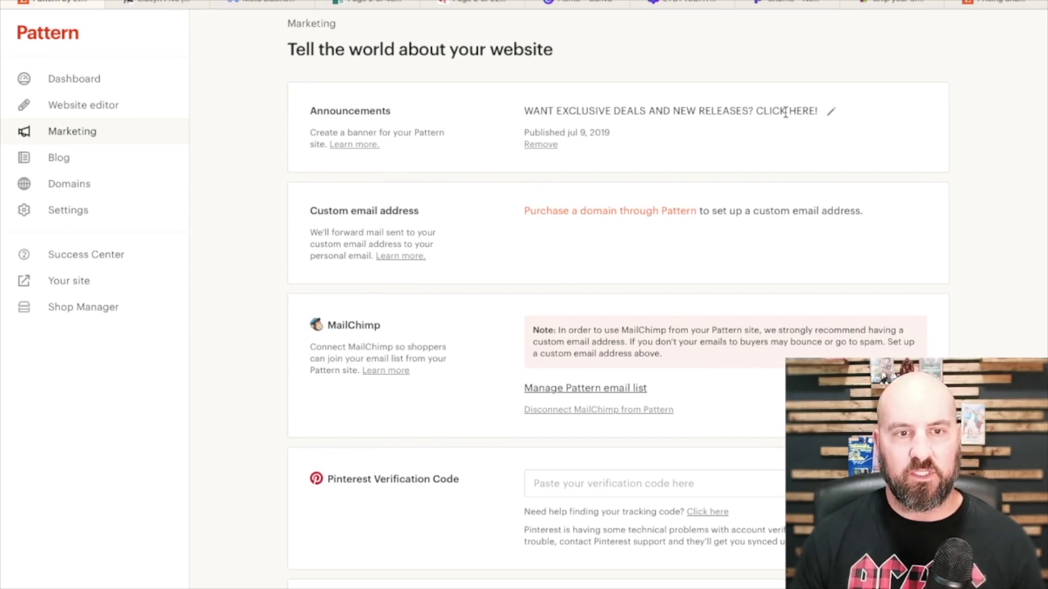
scroll(781, 113, "down", 1)
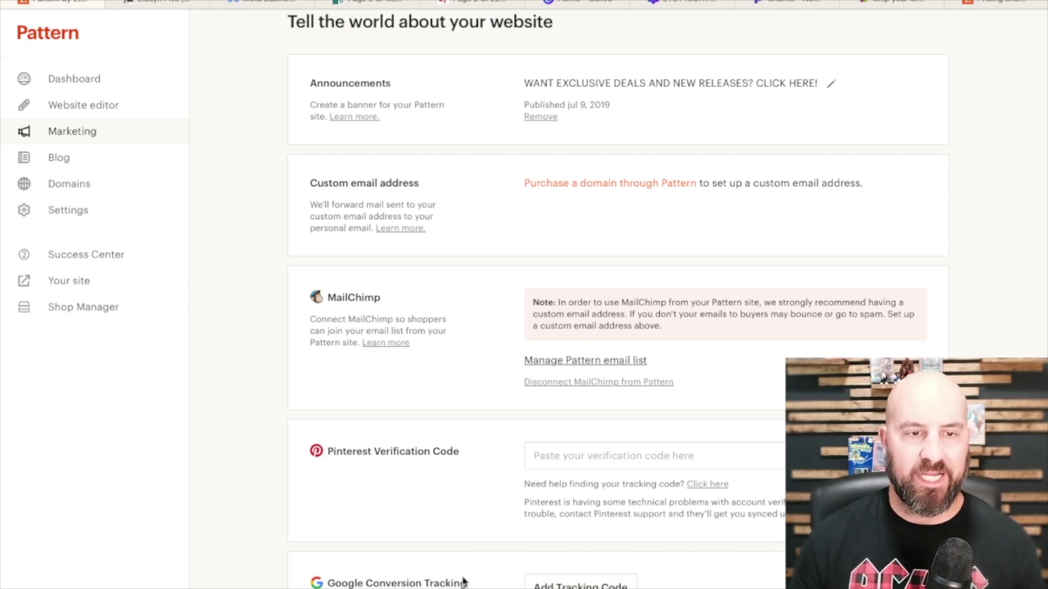
scroll(591, 433, "up", 1)
scroll(591, 433, "down", 1)
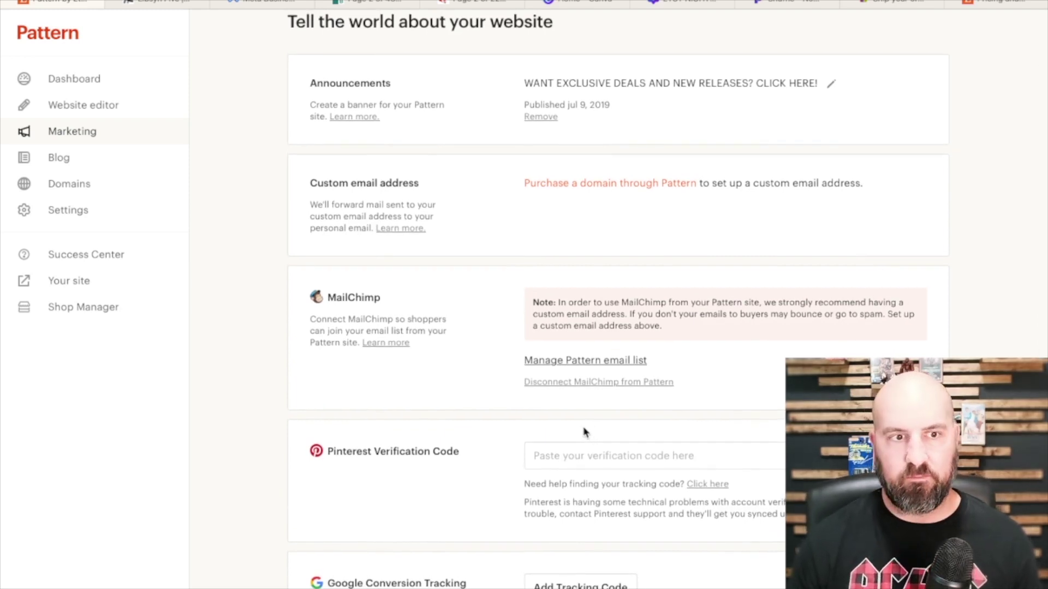
Step: Finish looking over the marketing settings and open the Pattern site's blog page to view its list of posts
scroll(300, 357, "up", 2)
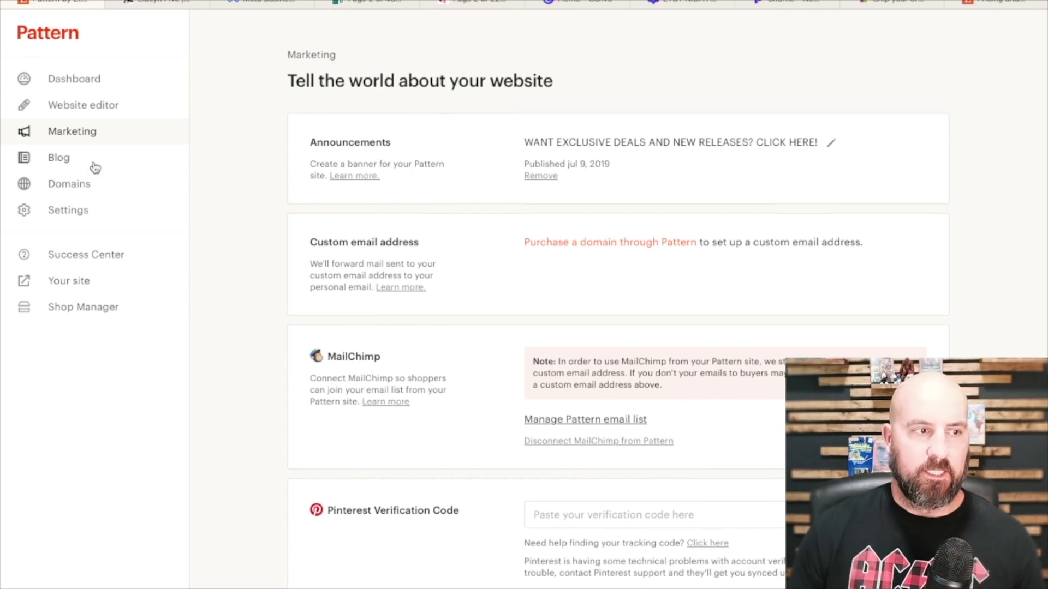
scroll(363, 197, "down", 2)
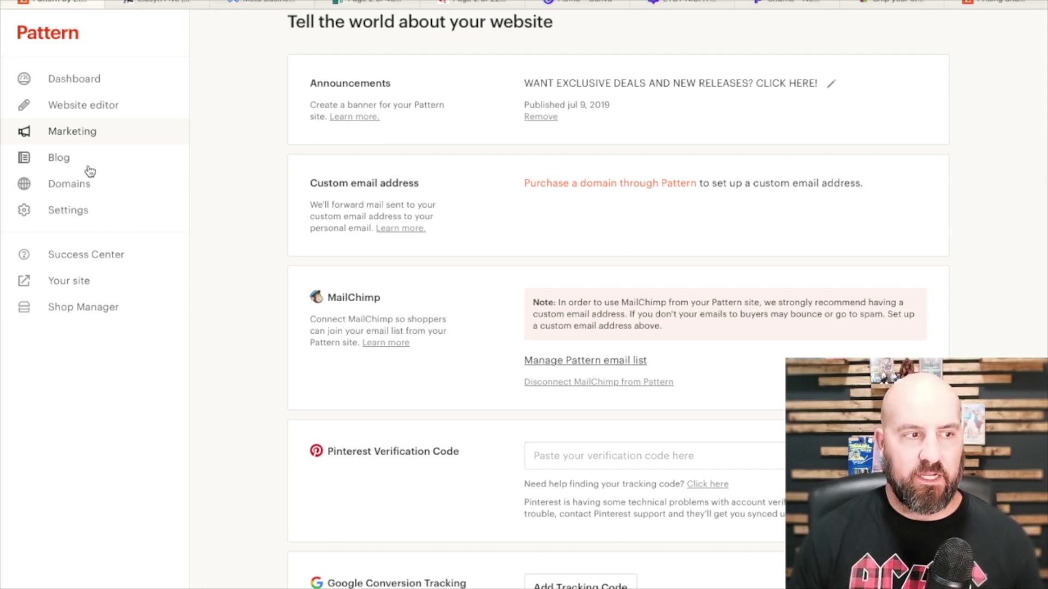
left_click(66, 164)
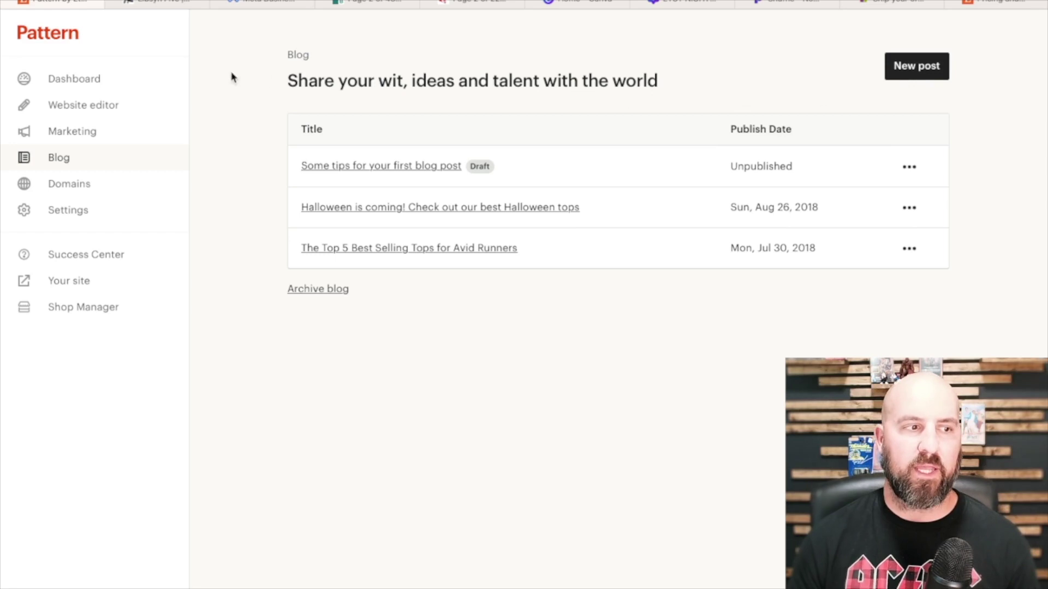
Step: Open the domains page and review the owned domains, the existing-domain connection option and the domain registration search
left_click(77, 191)
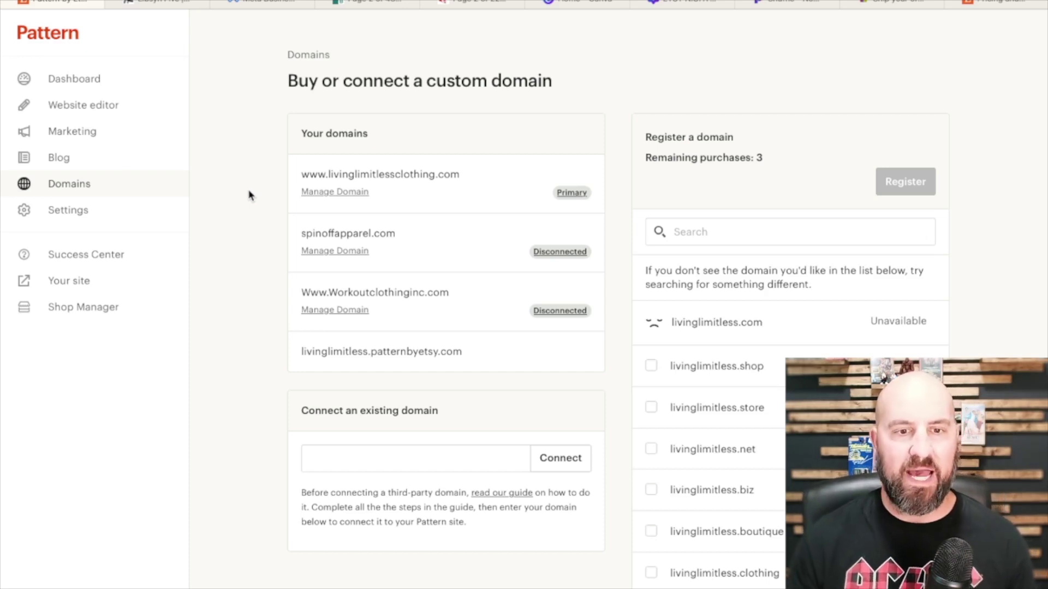
scroll(472, 132, "down", 1)
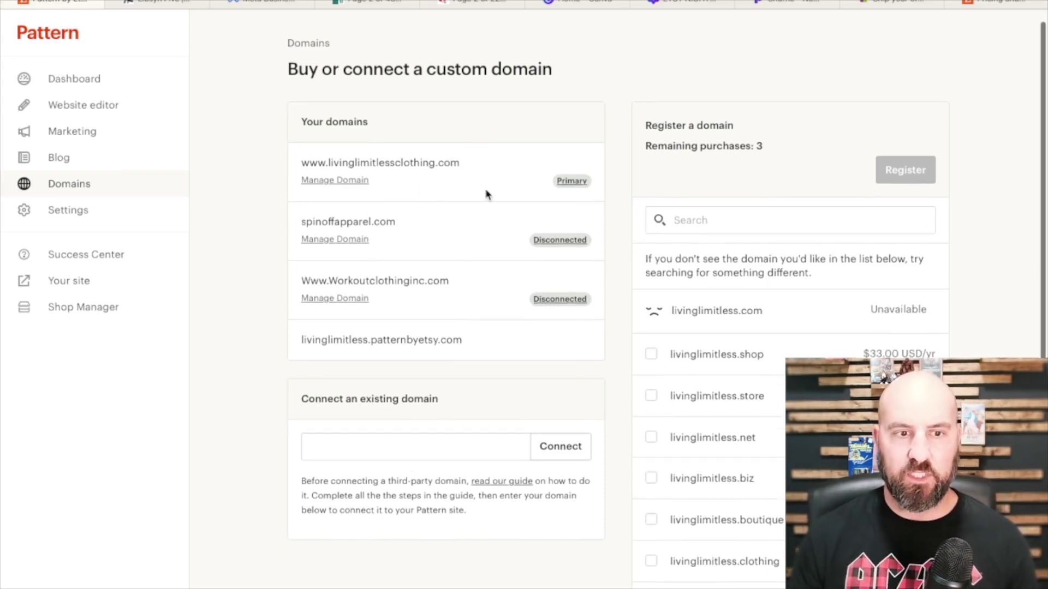
left_click(776, 223)
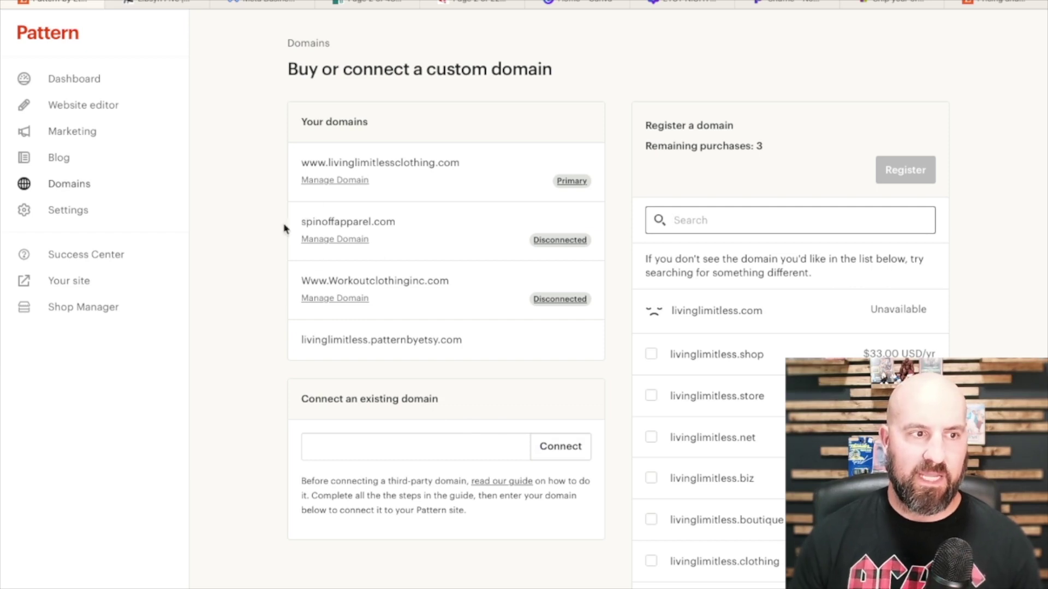
Step: Open the Pattern site's settings and view the billing, language, Google Analytics and Disqus sections
left_click(54, 213)
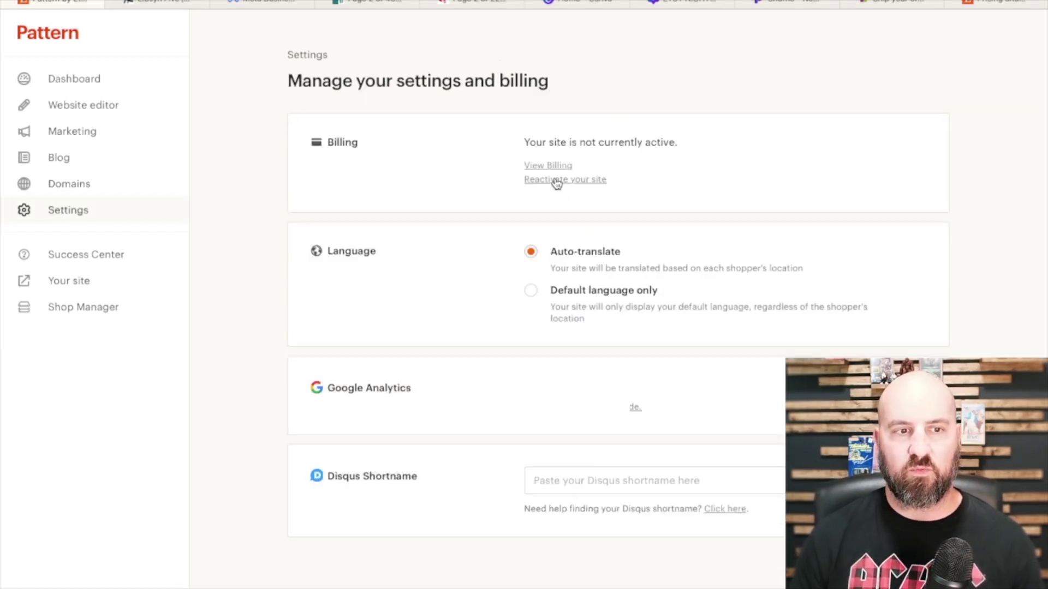